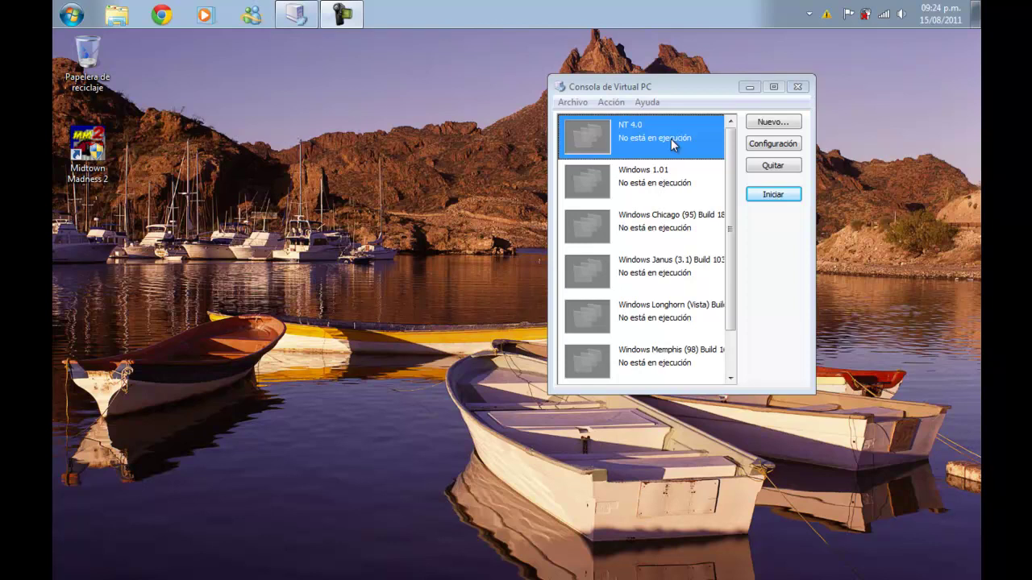
- Start the NT 4.0 virtual machine and boot Windows NT Workstation version 4.00
{"action": "left_click", "coordinate": [774, 196]}
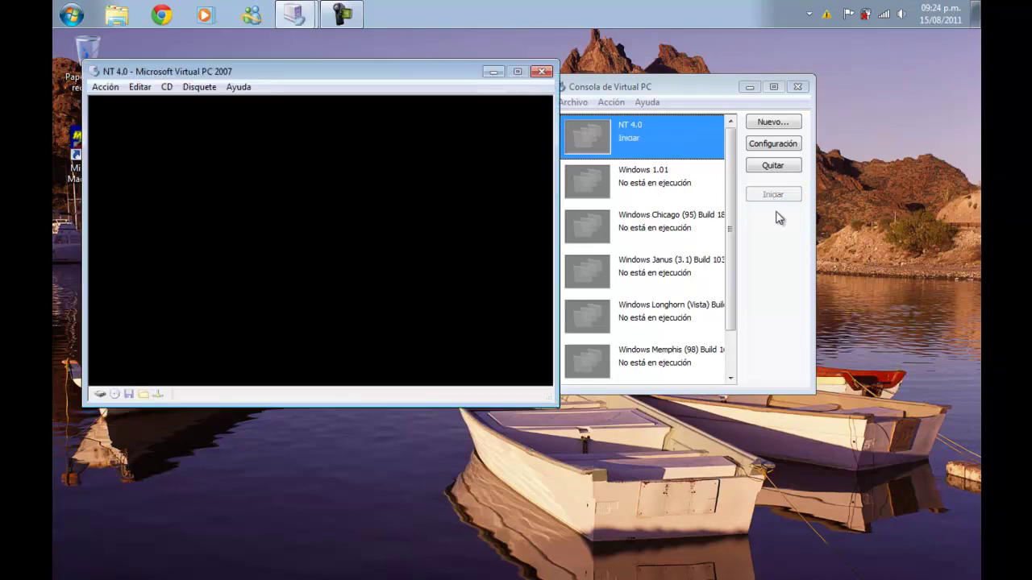
{"action": "left_click", "coordinate": [167, 86]}
{"action": "left_click", "coordinate": [168, 70]}
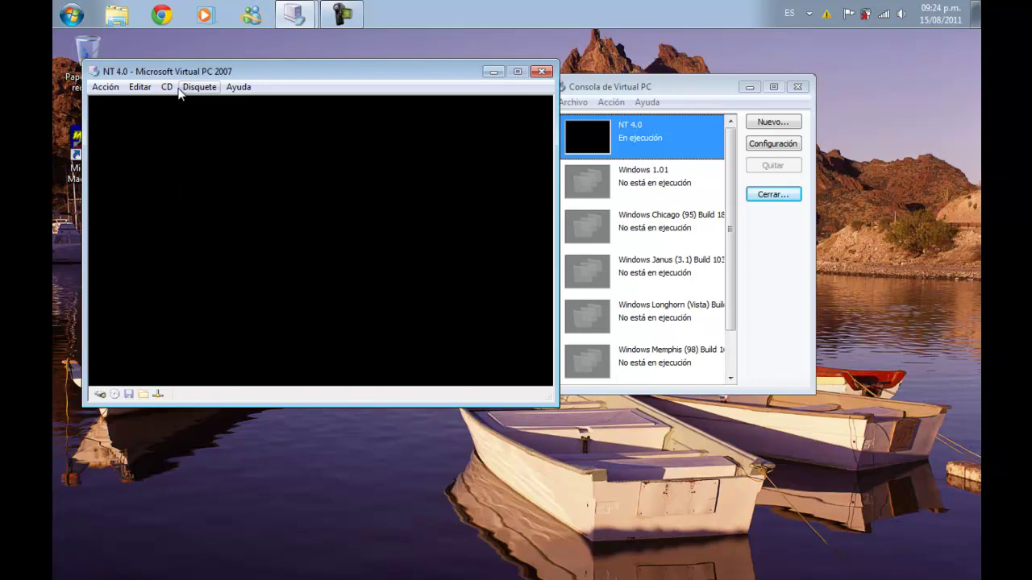
{"action": "key", "text": "Return"}
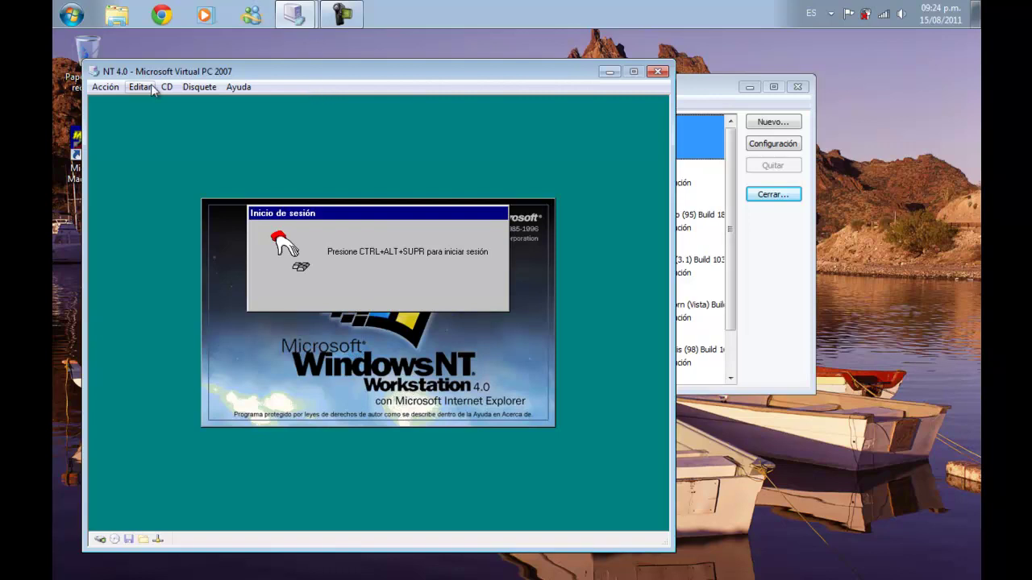
- Log on to Windows NT as Administrador with an empty password and dismiss the welcome window
{"action": "left_click", "coordinate": [106, 88]}
{"action": "left_click", "coordinate": [134, 126]}
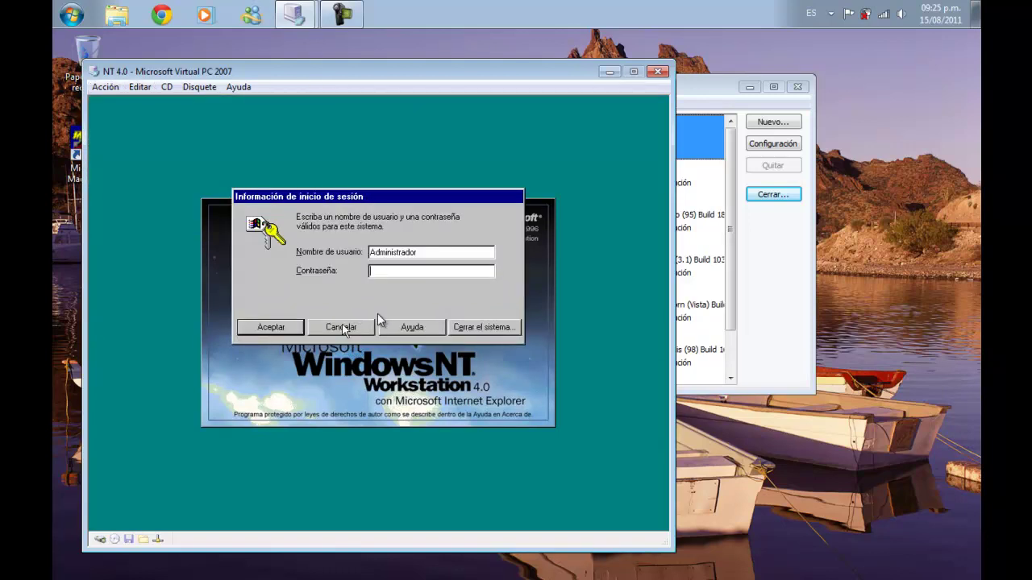
{"action": "key", "text": "Return"}
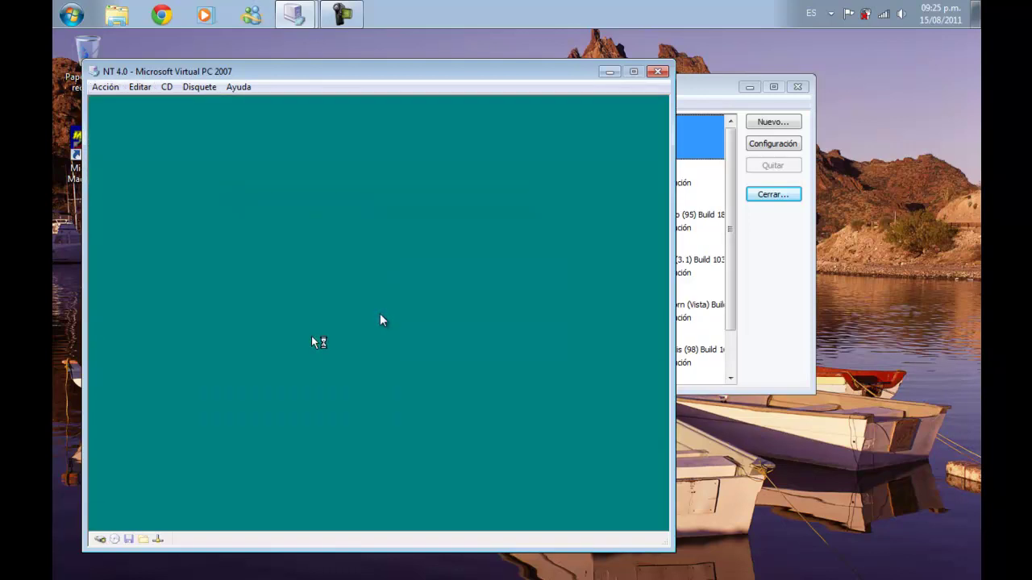
{"action": "left_click", "coordinate": [524, 379]}
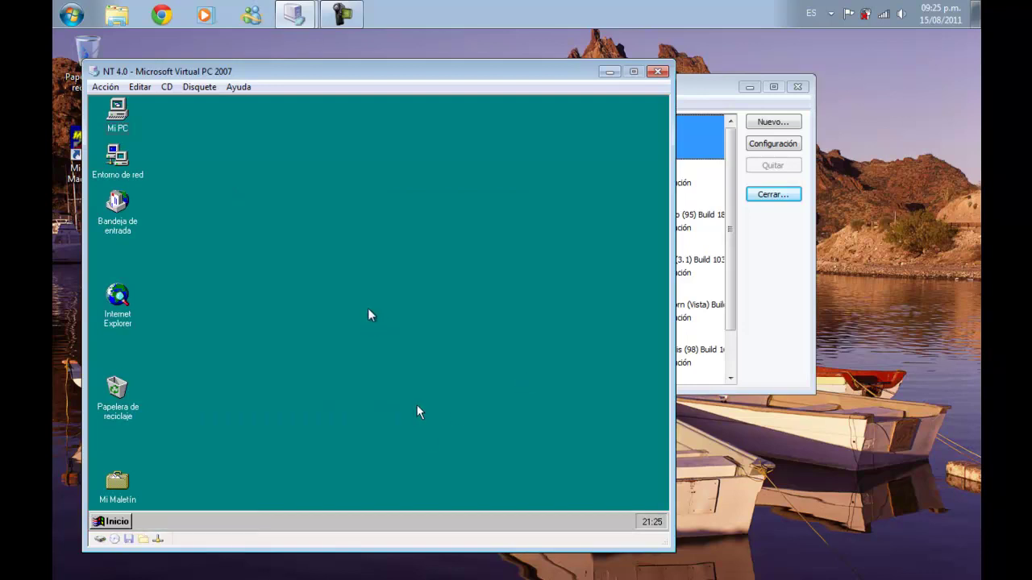
- Open the Control Panel's Multimedia properties and display the list of multimedia devices
{"action": "left_click", "coordinate": [113, 522]}
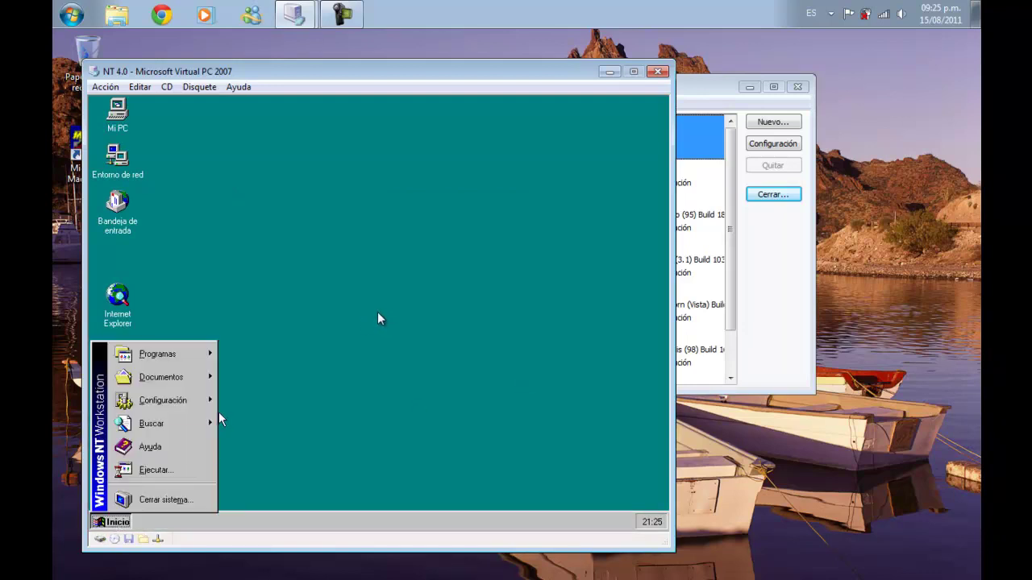
{"action": "mouse_move", "coordinate": [201, 400]}
{"action": "left_click", "coordinate": [278, 400]}
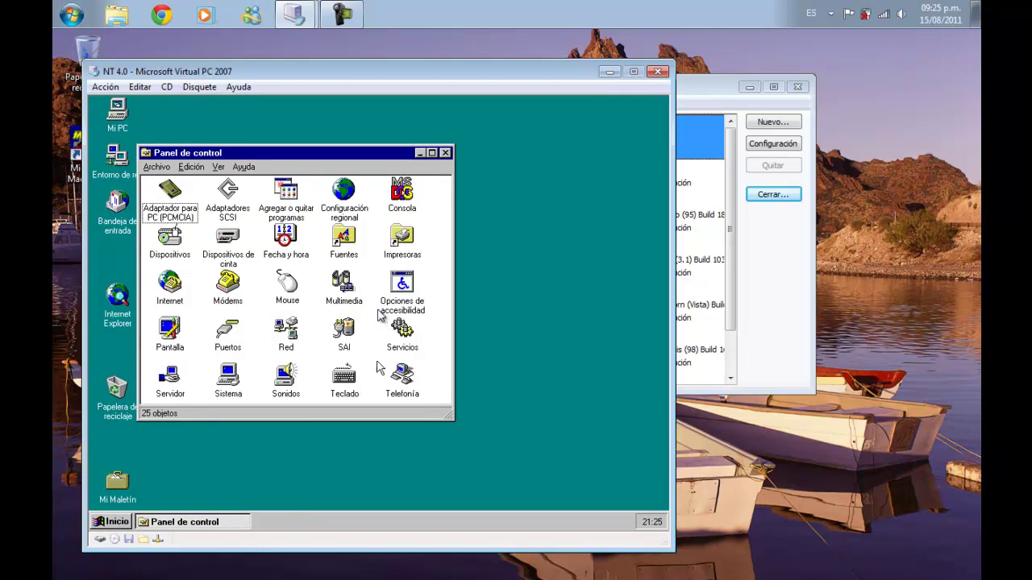
{"action": "double_click", "coordinate": [344, 298]}
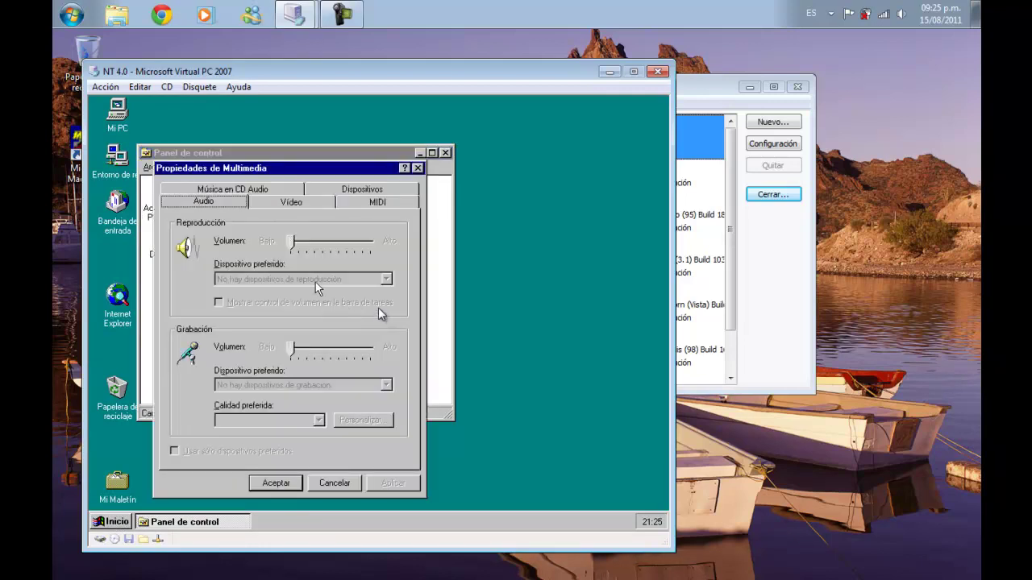
{"action": "left_click", "coordinate": [355, 190]}
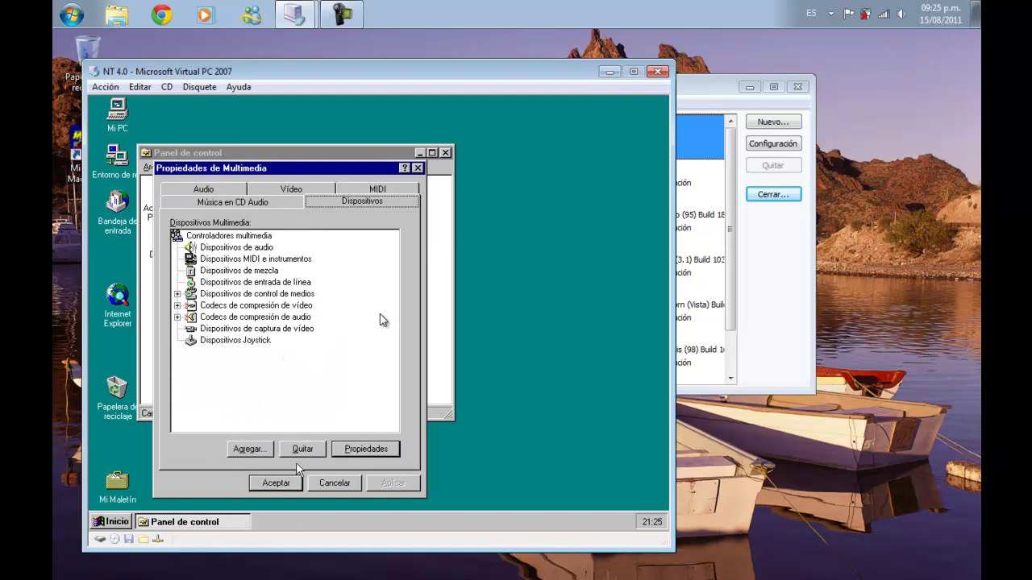
- Add the Creative Labs Sound Blaster 1.X, Pro, 16 driver from the driver list
{"action": "left_click", "coordinate": [246, 449]}
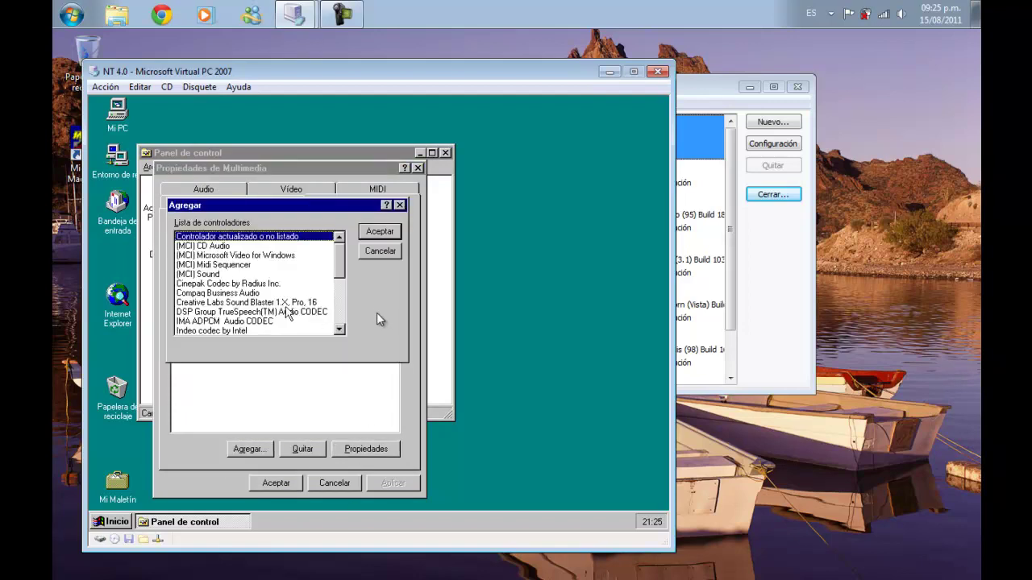
{"action": "left_click", "coordinate": [250, 302]}
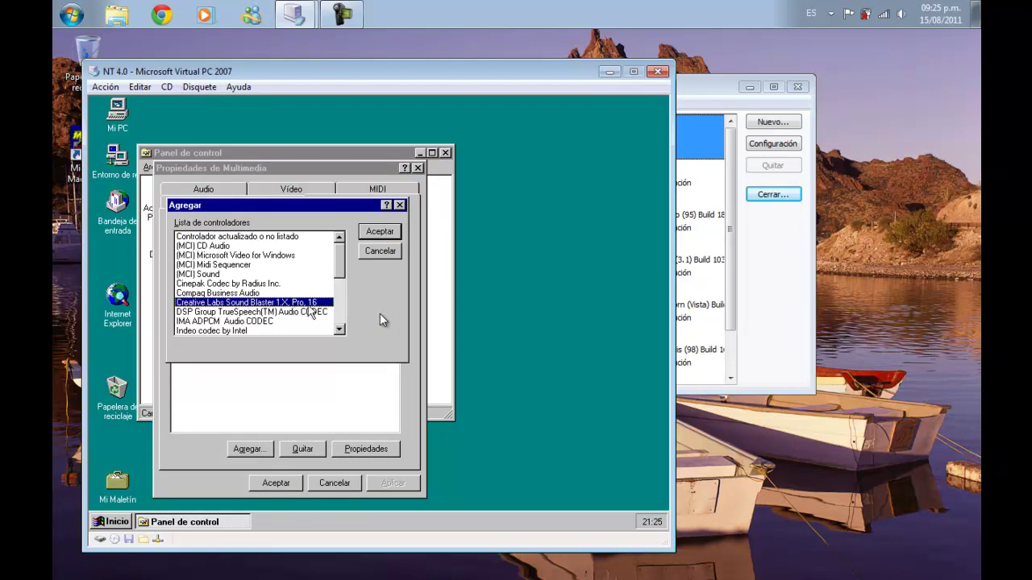
{"action": "left_click", "coordinate": [378, 233]}
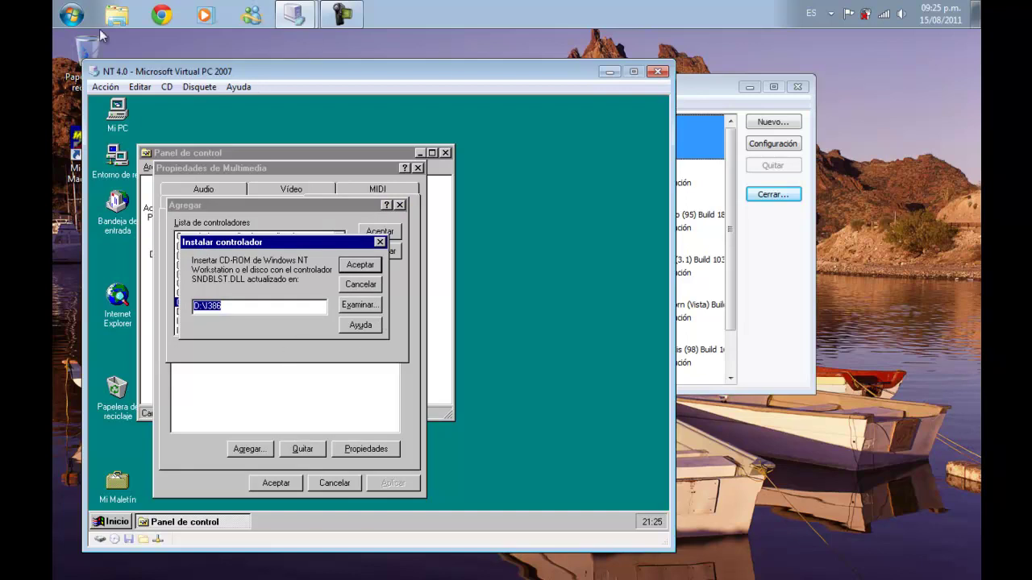
- Capture the winnt40_x86fre_es-sp_Workstation-NTWKS40E CD image, install the driver from D:\I386, and close the CD's autorun window
{"action": "left_click", "coordinate": [166, 86]}
{"action": "left_click", "coordinate": [197, 121]}
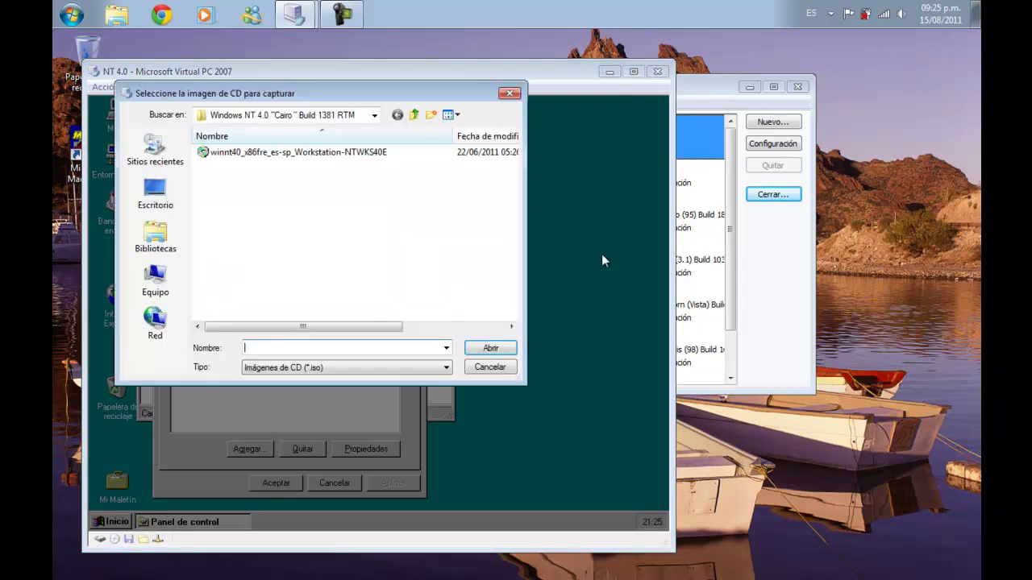
{"action": "left_click", "coordinate": [367, 153]}
{"action": "left_click", "coordinate": [505, 345]}
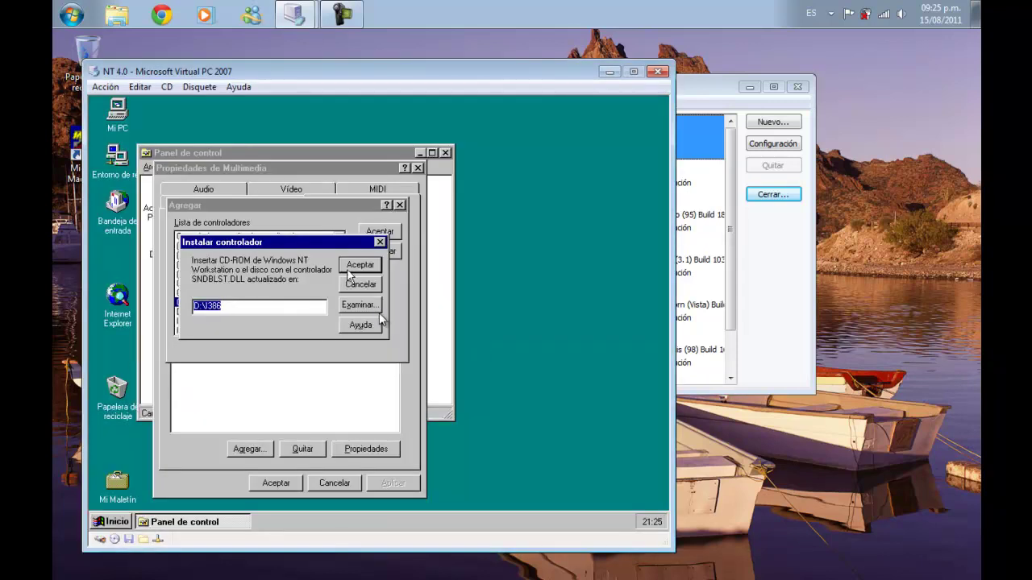
{"action": "left_click", "coordinate": [371, 265]}
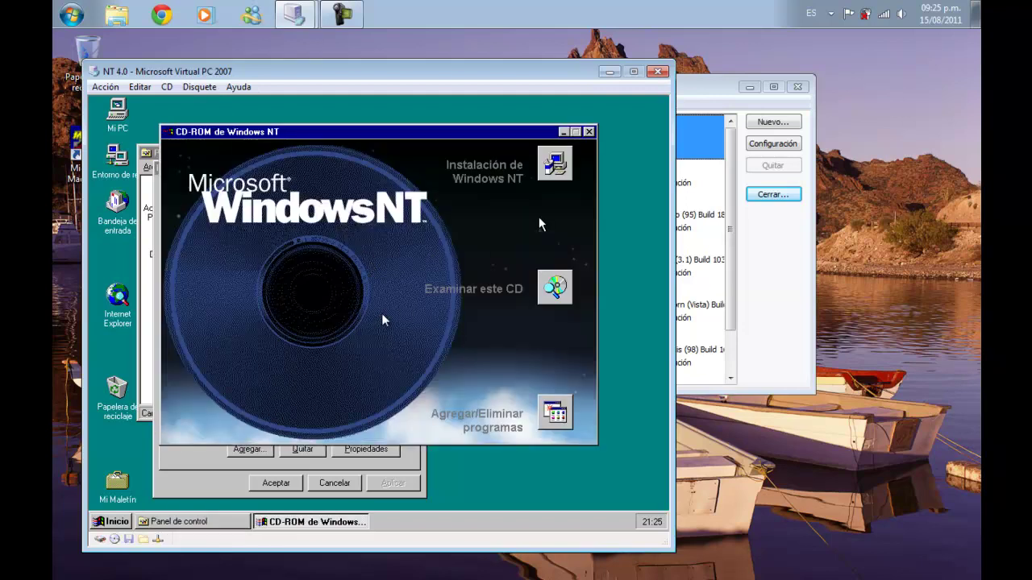
{"action": "left_click", "coordinate": [589, 132]}
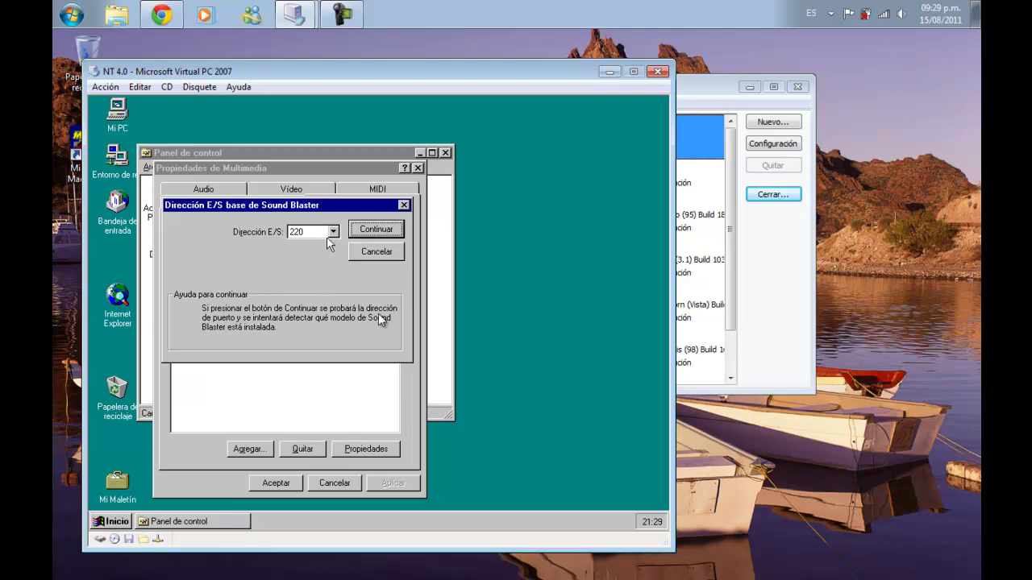
- Accept 220 as the Sound Blaster base I/O address and continue to its configuration
{"action": "left_click", "coordinate": [316, 232]}
{"action": "left_click", "coordinate": [316, 232]}
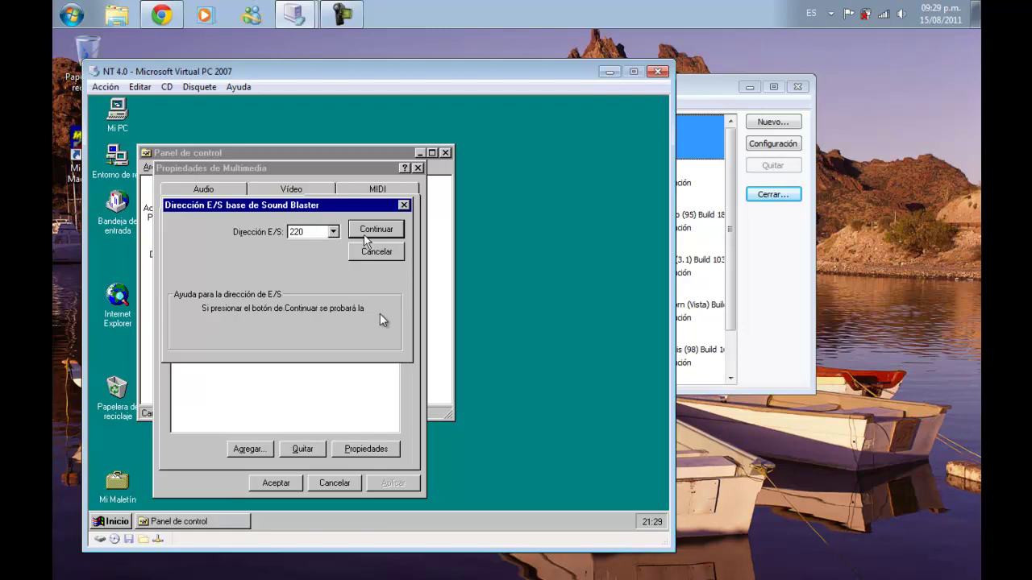
{"action": "left_click", "coordinate": [365, 234]}
- Set the Sound Blaster 16's MPU401 I/O address to Inactivo, accept the configuration, and restart Windows NT
{"action": "left_click", "coordinate": [332, 358]}
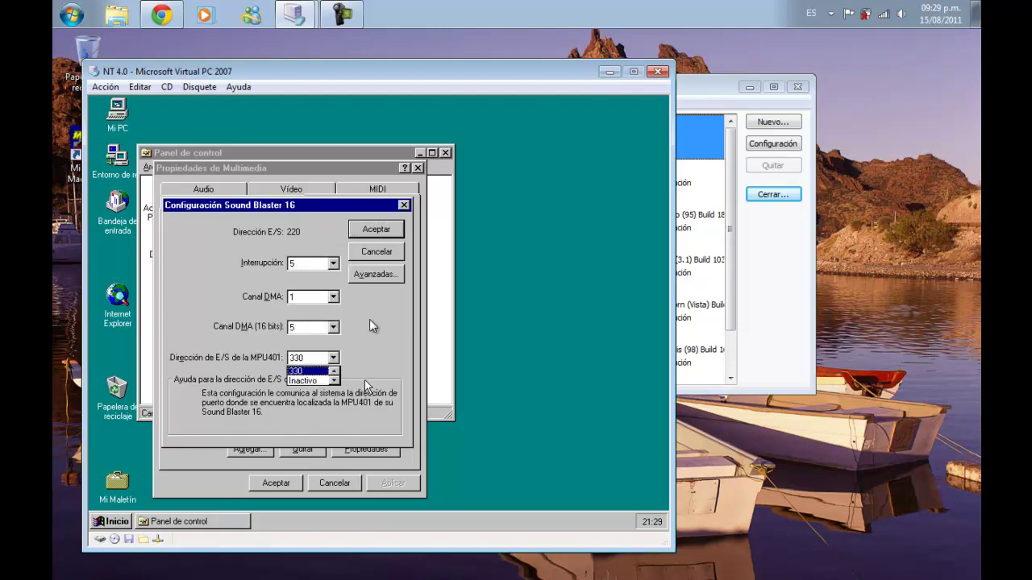
{"action": "left_click", "coordinate": [306, 380]}
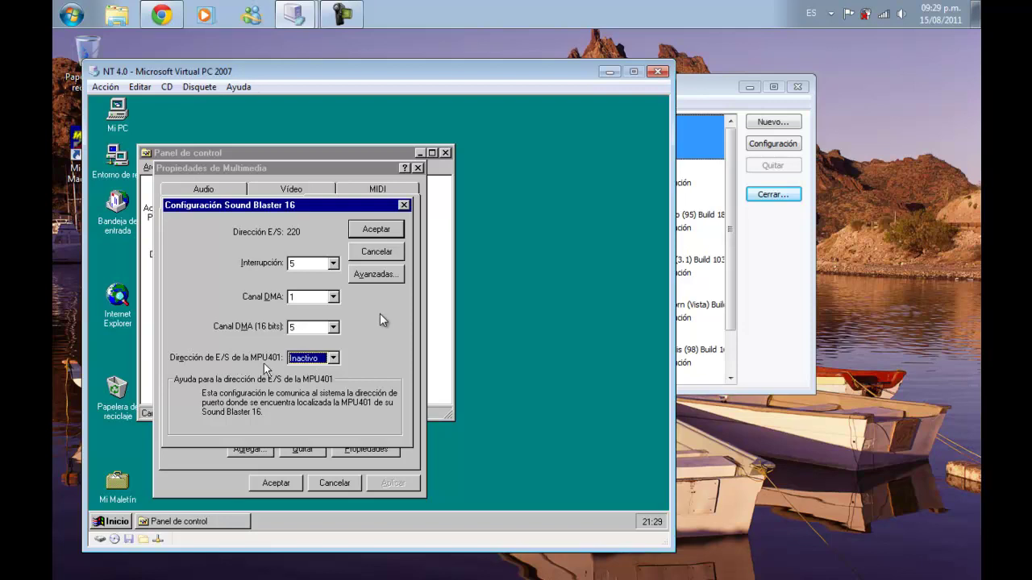
{"action": "left_click", "coordinate": [322, 360]}
{"action": "left_click", "coordinate": [320, 370]}
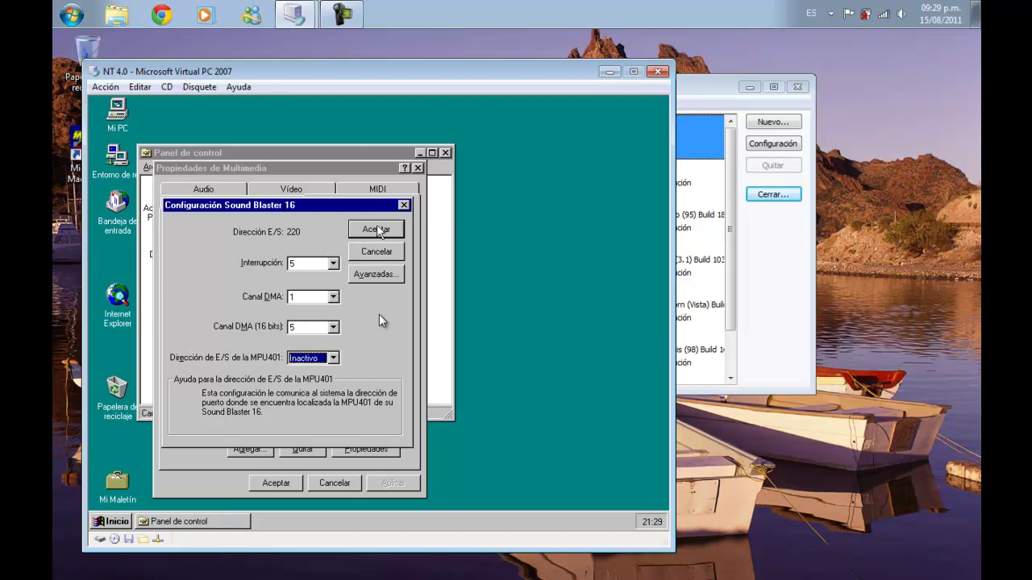
{"action": "left_click", "coordinate": [376, 229]}
{"action": "left_click", "coordinate": [374, 311]}
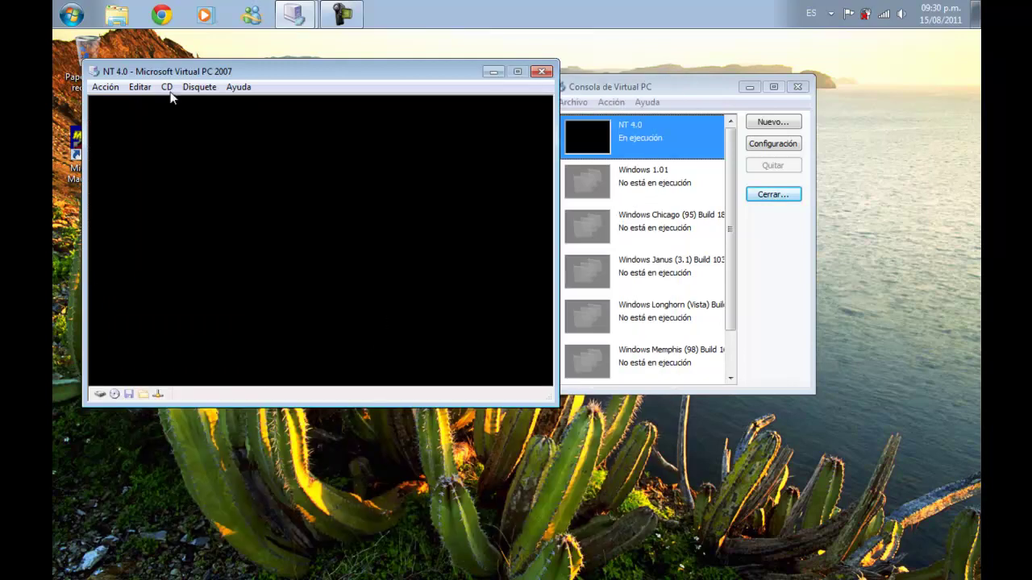
- Release the captured CD image and boot the Windows NT Workstation version 4.00 entry
{"action": "left_click", "coordinate": [167, 87]}
{"action": "left_click", "coordinate": [210, 144]}
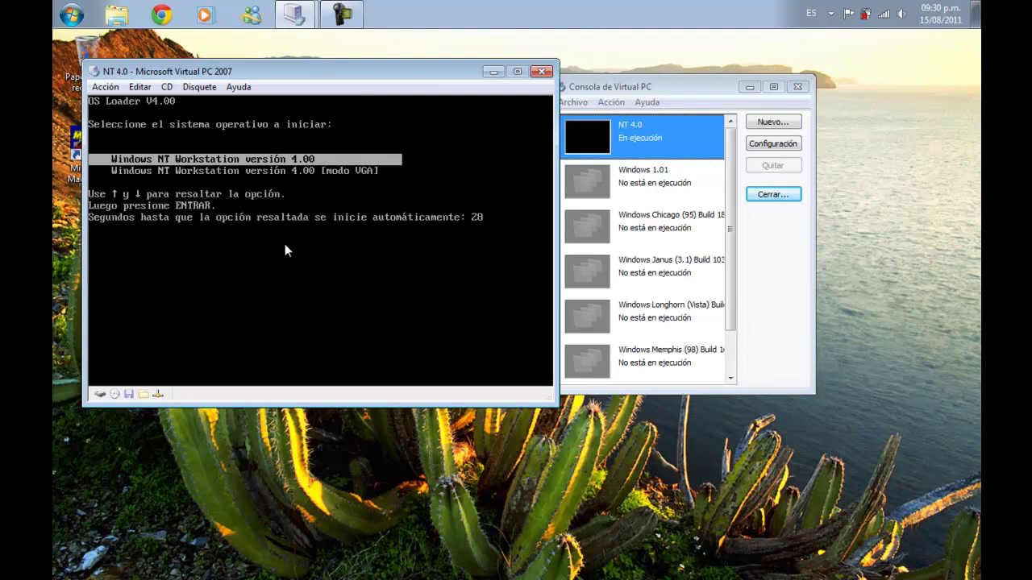
{"action": "key", "text": "Return"}
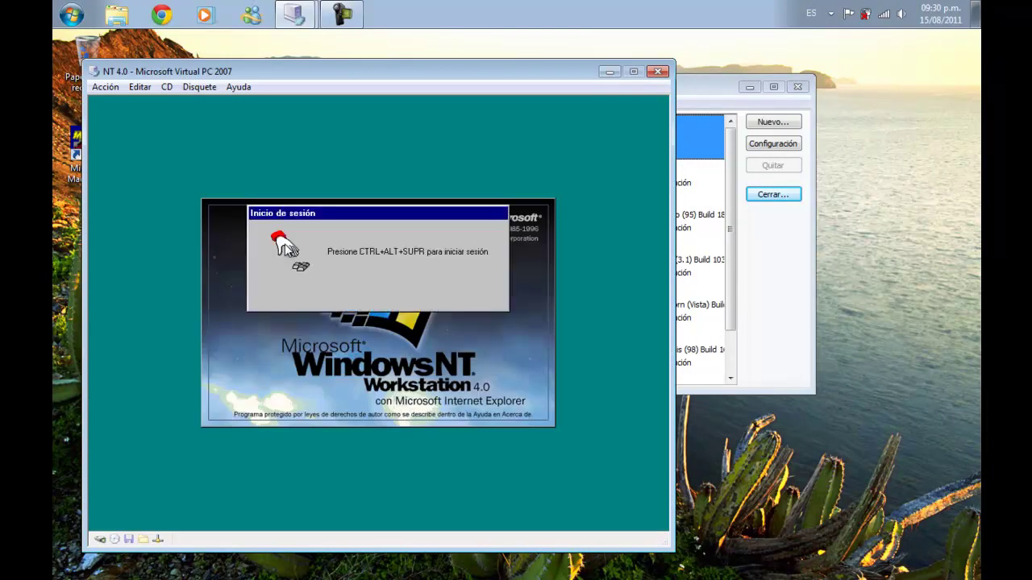
- Log on again as Administrador with an empty password and close the Bienvenido window
{"action": "left_click", "coordinate": [108, 87]}
{"action": "left_click", "coordinate": [118, 128]}
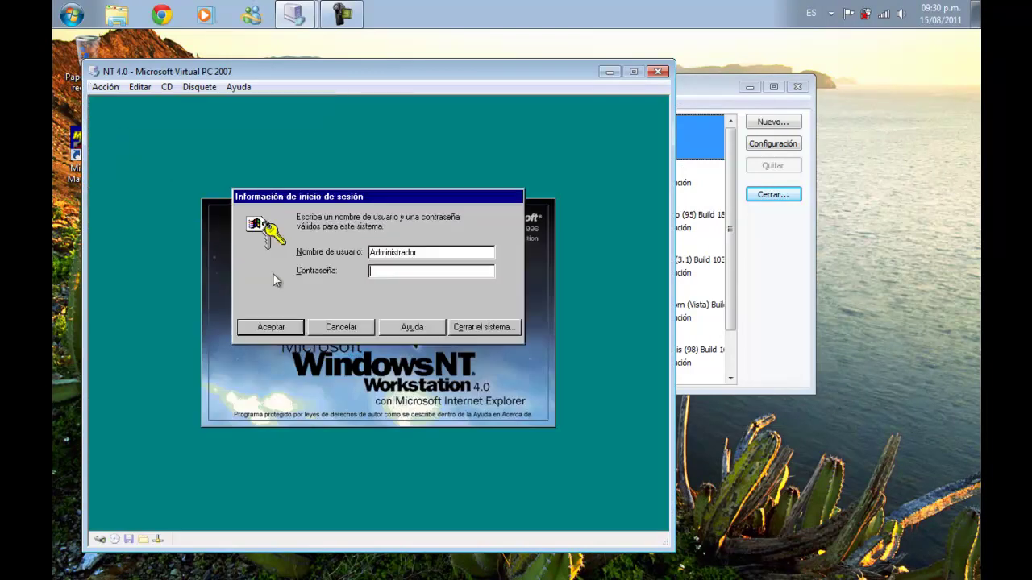
{"action": "left_click", "coordinate": [299, 328]}
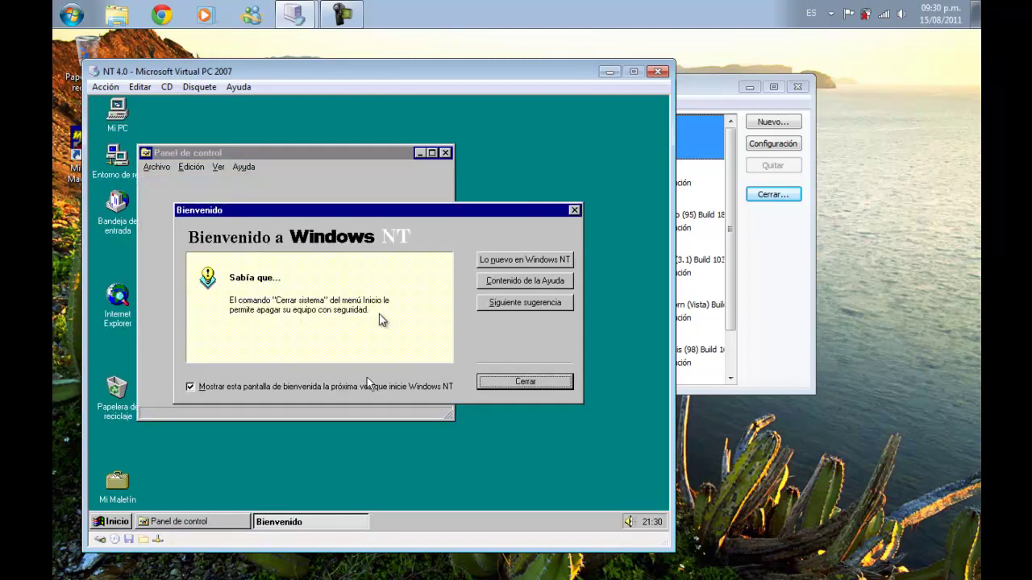
{"action": "left_click", "coordinate": [484, 383]}
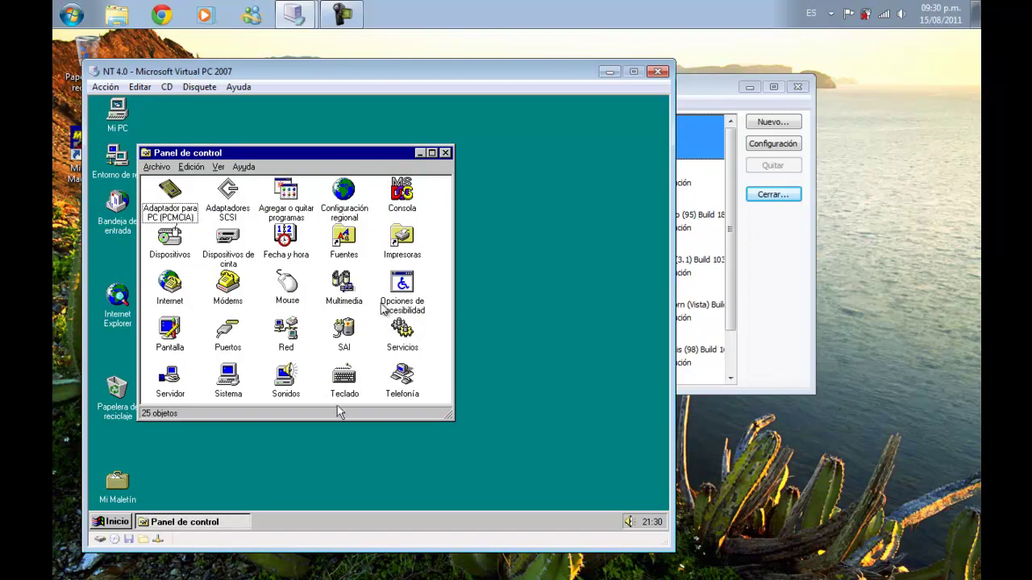
- Preview the Asterisco sound in the Sounds properties, try the Bip predeterminado event, and dismiss the error
{"action": "double_click", "coordinate": [287, 385]}
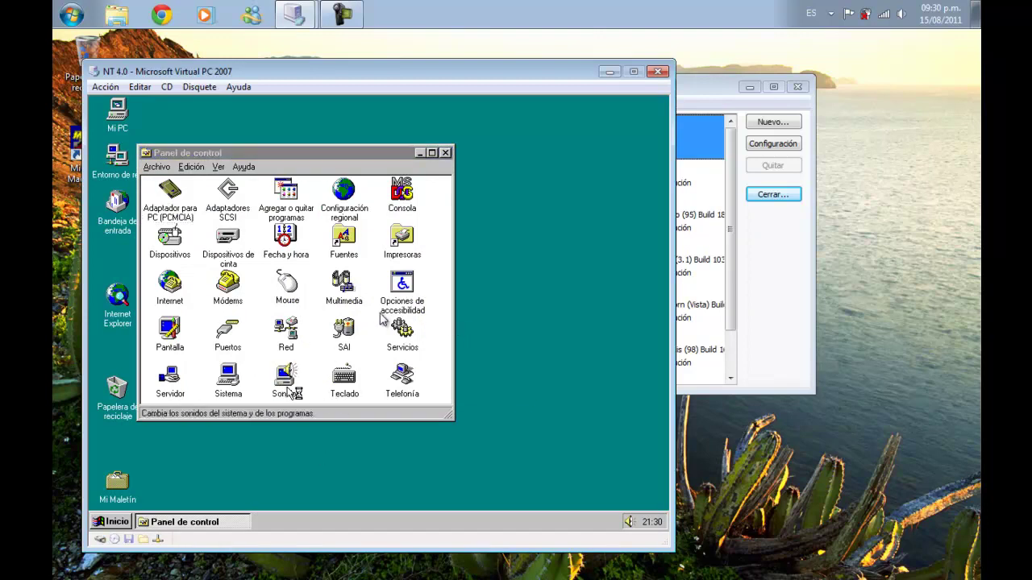
{"action": "left_click", "coordinate": [228, 263]}
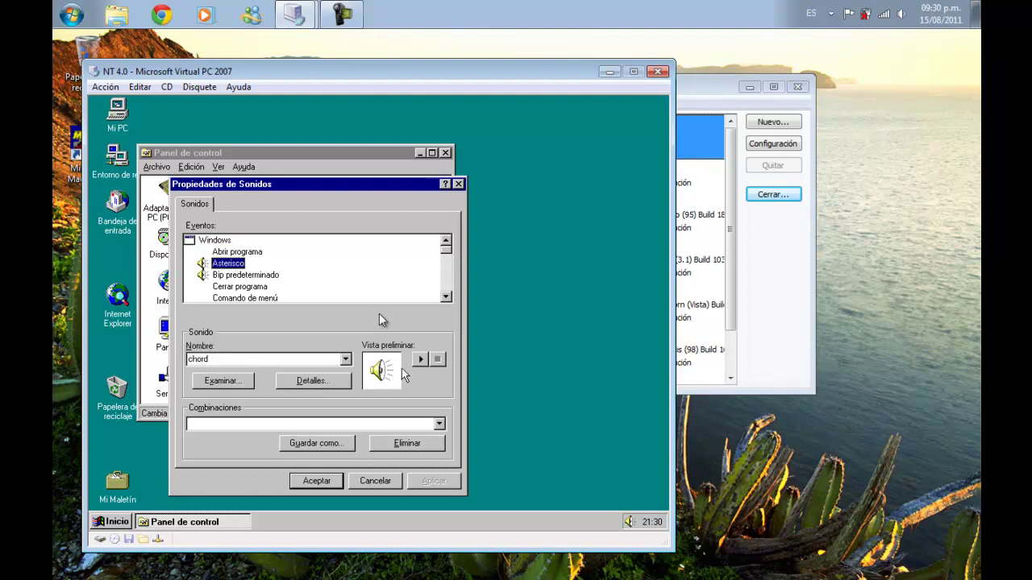
{"action": "left_click", "coordinate": [420, 360]}
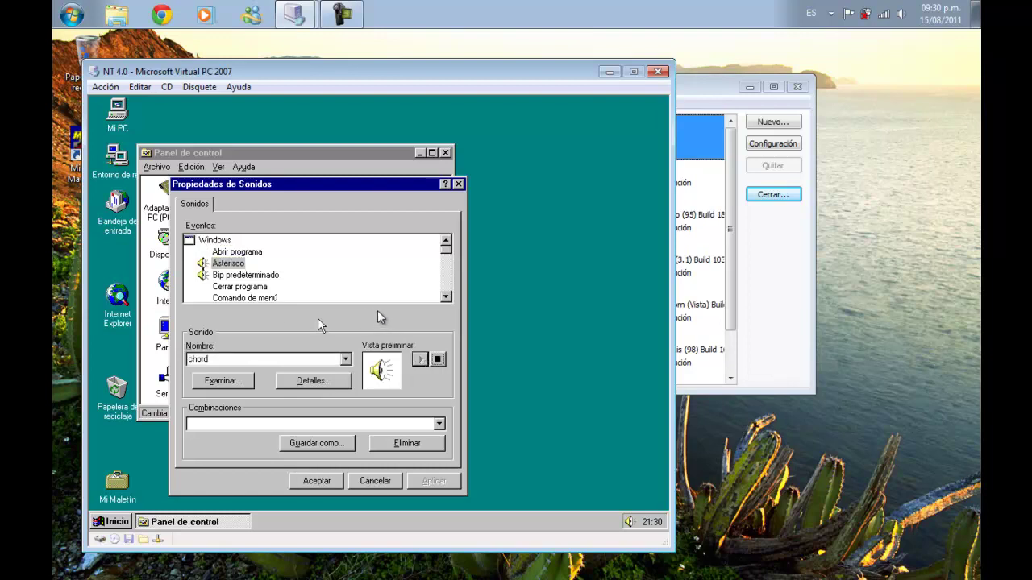
{"action": "left_click", "coordinate": [260, 277]}
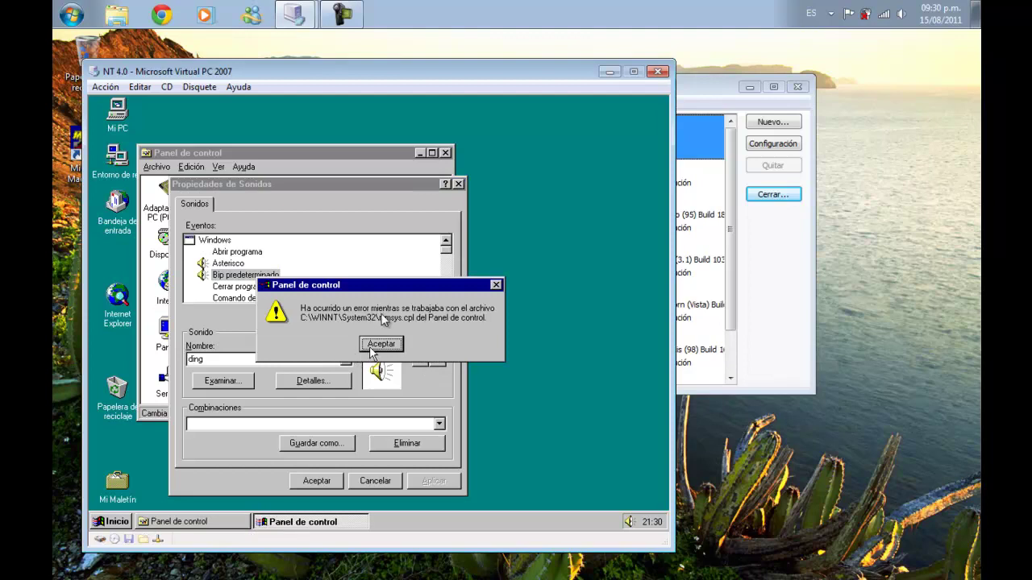
{"action": "left_click", "coordinate": [371, 345]}
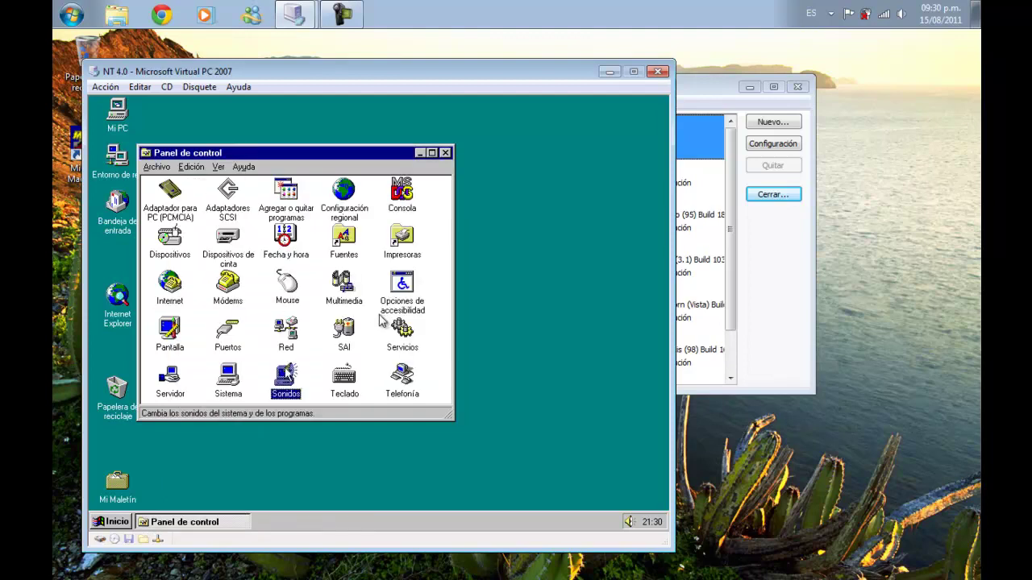
- Reopen the Sonidos properties, select the Iniciar Windows NT event, and agree to use its sound file anyway
{"action": "double_click", "coordinate": [288, 374]}
{"action": "left_click", "coordinate": [461, 308]}
{"action": "left_click", "coordinate": [461, 308]}
{"action": "left_click", "coordinate": [278, 301]}
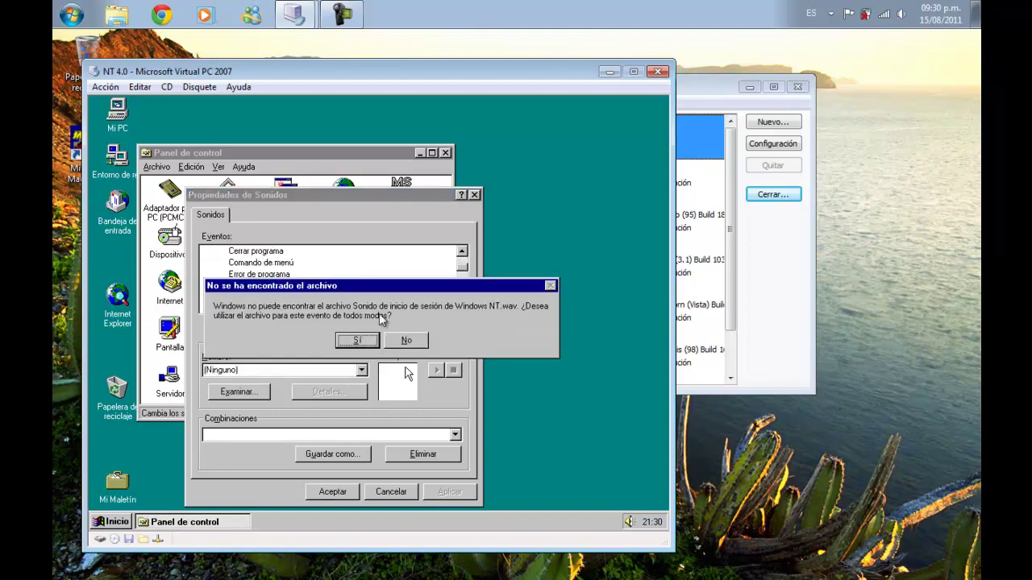
{"action": "left_click", "coordinate": [368, 341]}
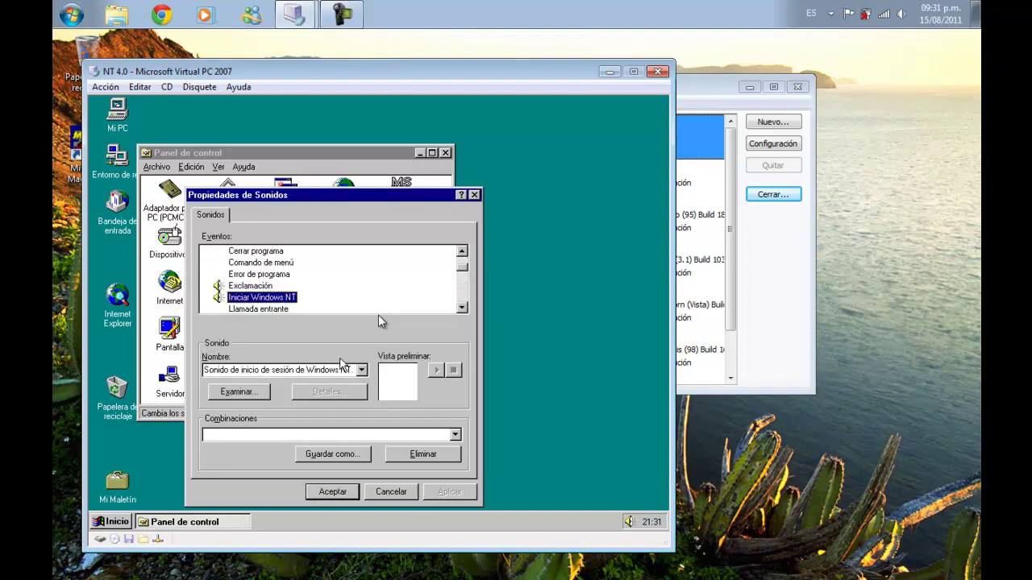
- Choose Windows NT Logon Sound for the Iniciar Windows NT event and preview it
{"action": "left_click", "coordinate": [360, 370]}
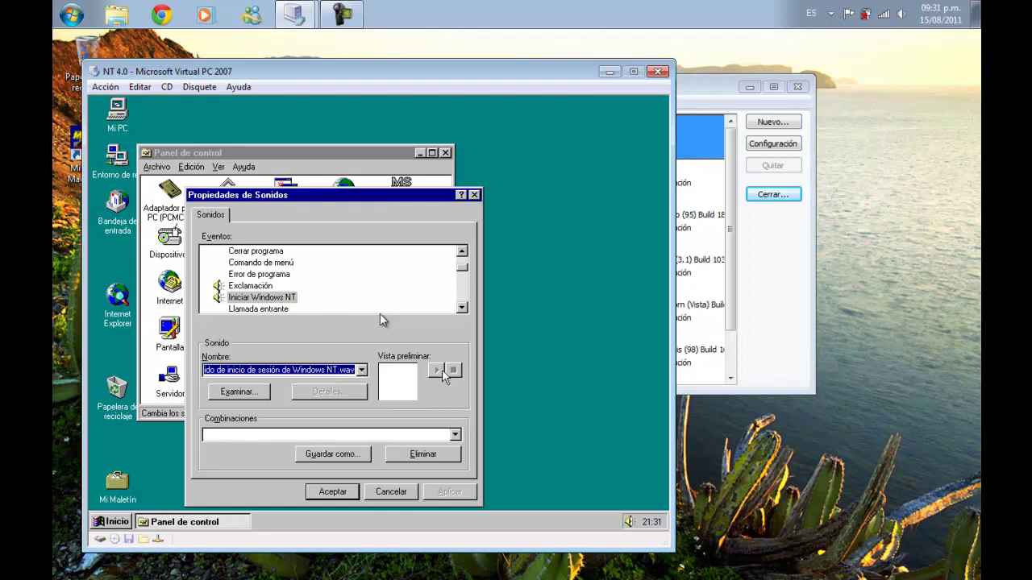
{"action": "left_click", "coordinate": [349, 370]}
{"action": "left_click", "coordinate": [361, 370]}
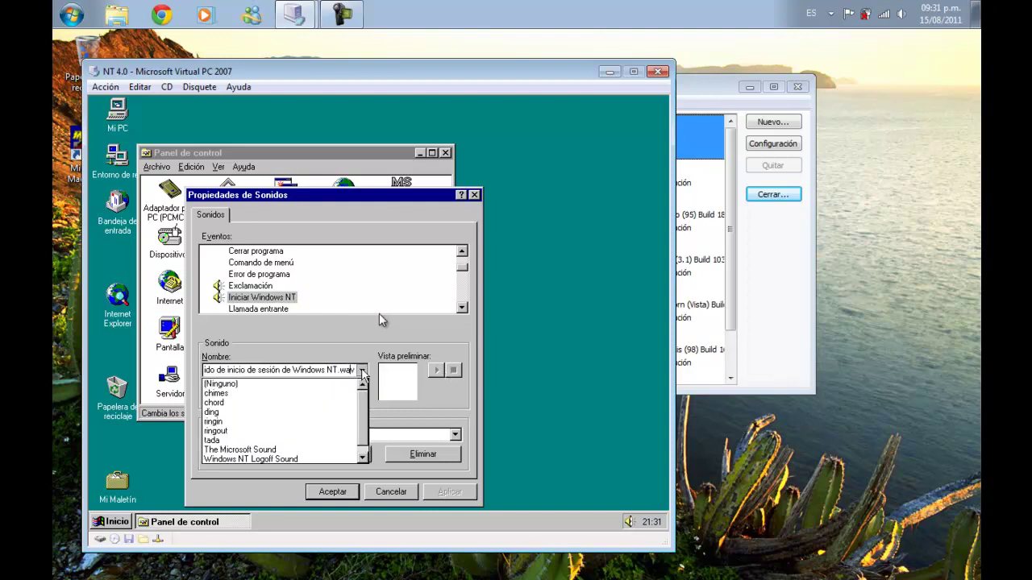
{"action": "left_click_drag", "start_coordinate": [364, 403], "coordinate": [365, 413]}
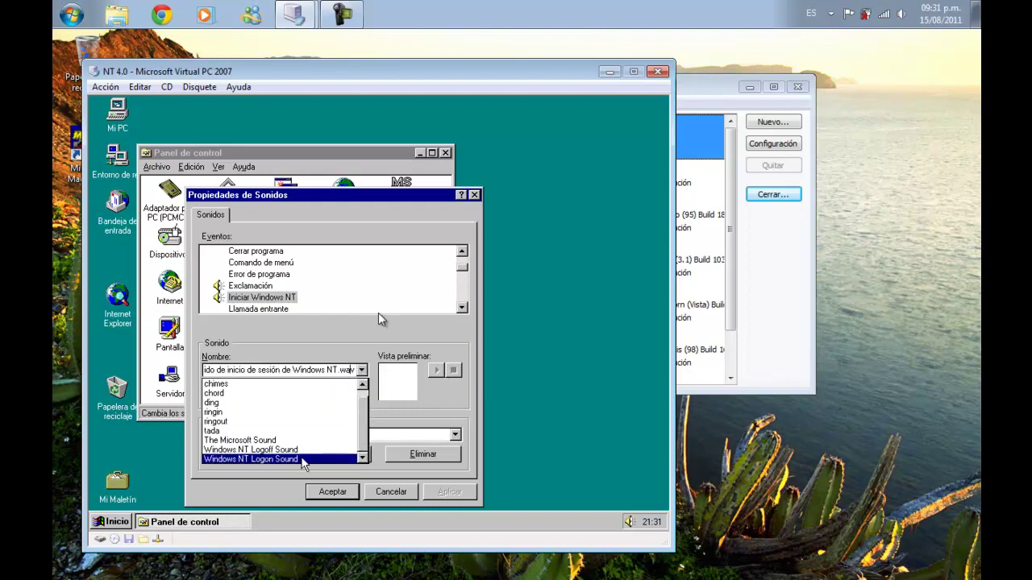
{"action": "left_click", "coordinate": [306, 459]}
{"action": "left_click", "coordinate": [435, 371]}
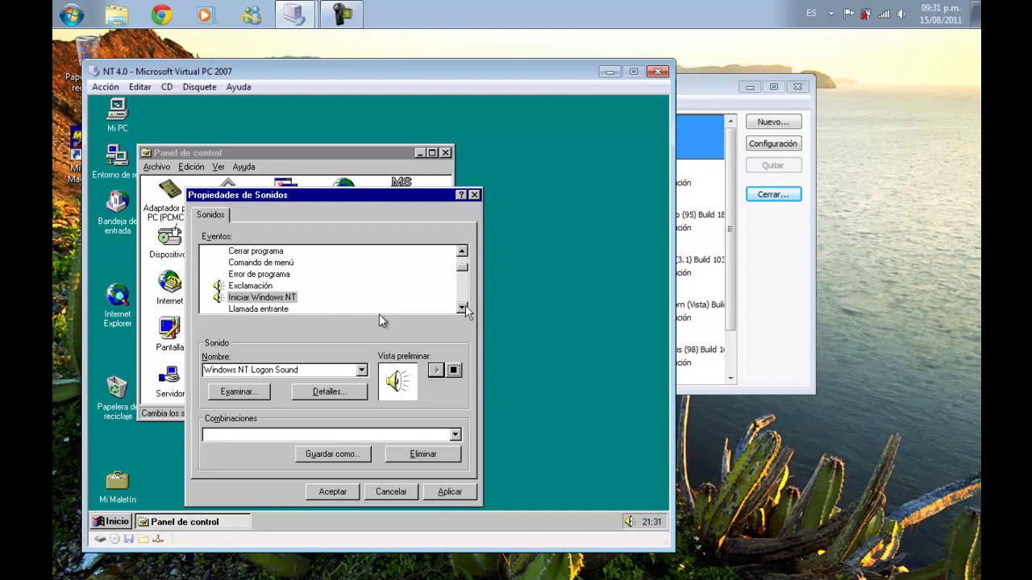
- Preview the sounds of the Parada crítica and Pregunta events
{"action": "left_click_drag", "start_coordinate": [462, 307], "coordinate": [461, 307]}
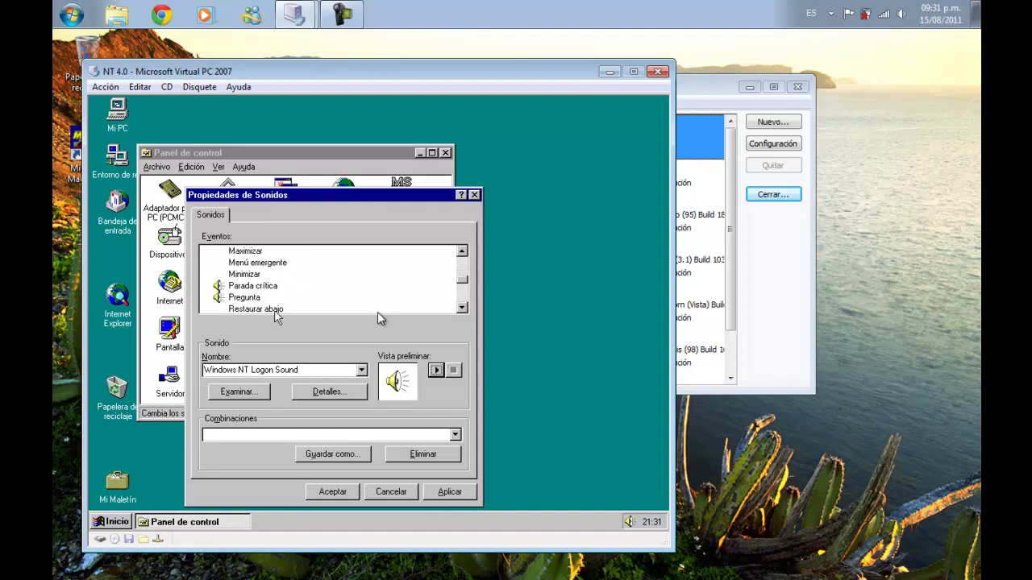
{"action": "left_click", "coordinate": [252, 286]}
{"action": "left_click", "coordinate": [435, 369]}
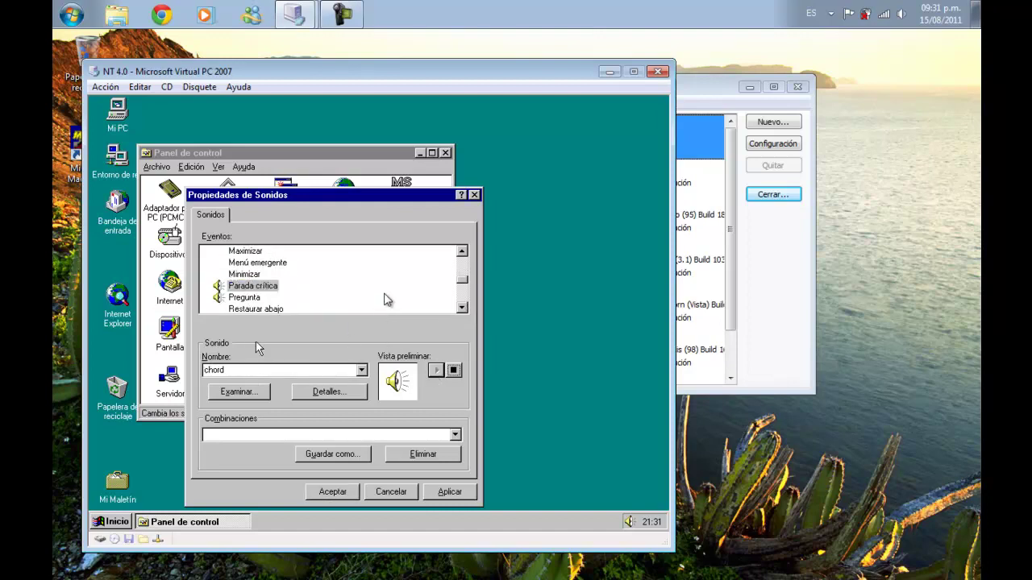
{"action": "left_click", "coordinate": [244, 297]}
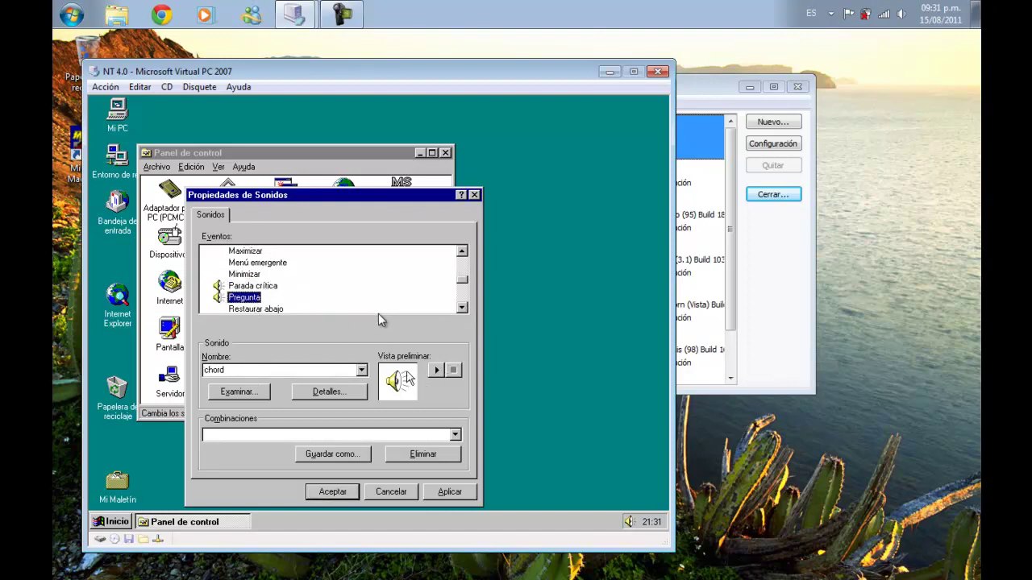
{"action": "left_click", "coordinate": [435, 370]}
- Preview the Salir de Windows NT event's sound and close the Sonidos properties without applying changes
{"action": "left_click", "coordinate": [458, 307]}
{"action": "left_click", "coordinate": [458, 307]}
{"action": "left_click", "coordinate": [458, 307]}
{"action": "left_click", "coordinate": [458, 307]}
{"action": "left_click", "coordinate": [297, 287]}
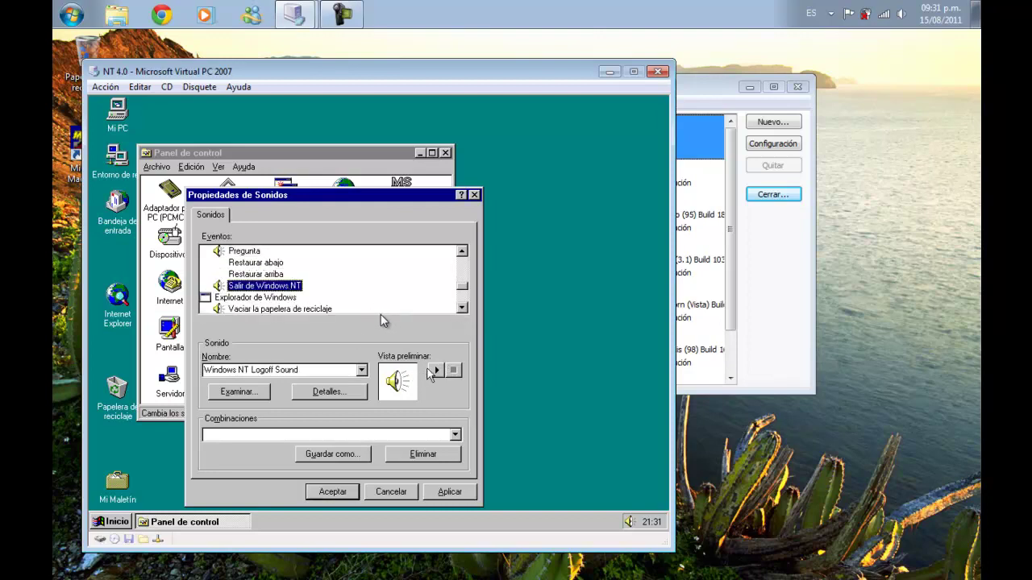
{"action": "left_click", "coordinate": [435, 370]}
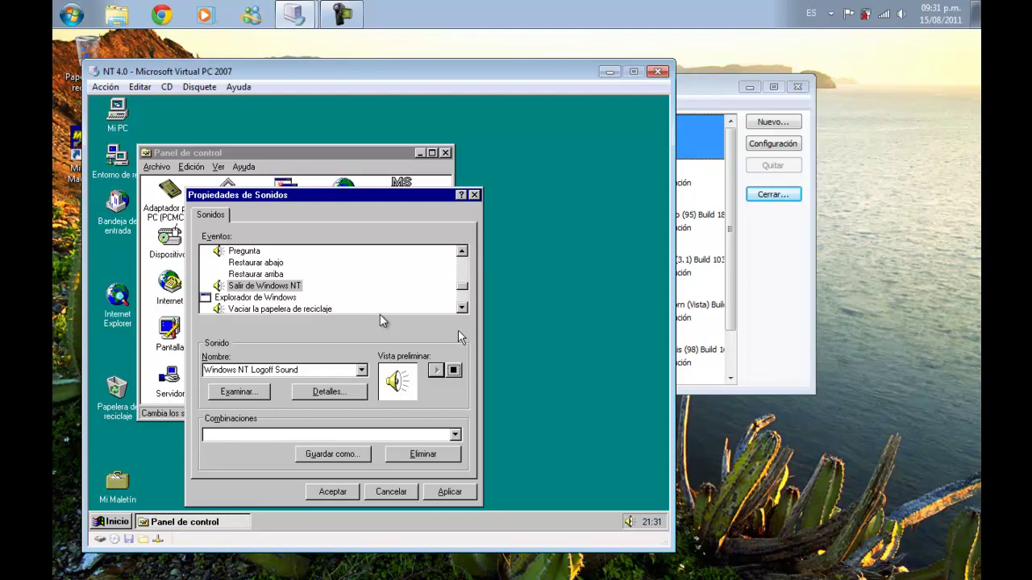
{"action": "left_click", "coordinate": [470, 196]}
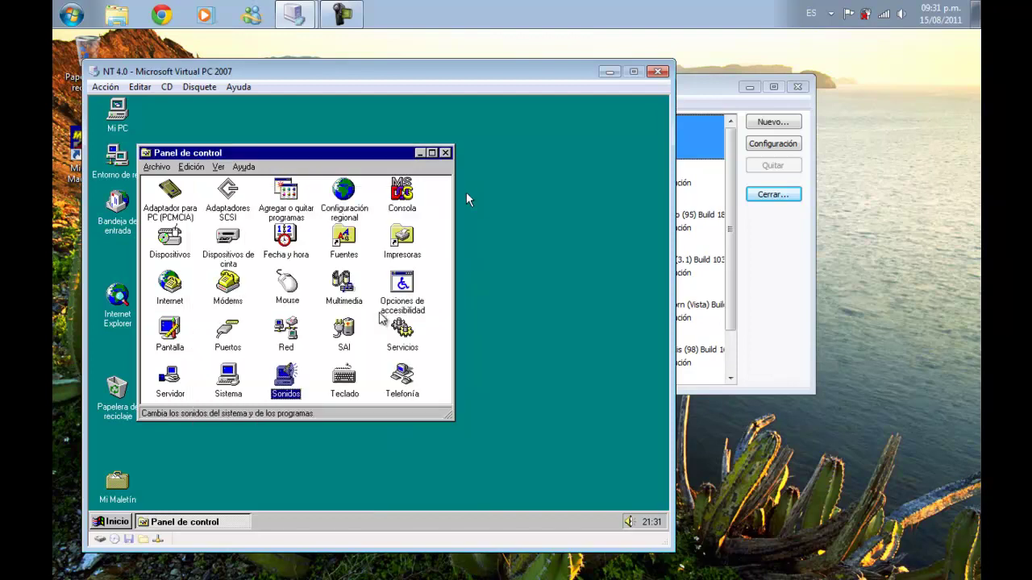
- Close the Panel de control and shut down Windows NT with the Cerrar el equipo option
{"action": "left_click", "coordinate": [444, 152]}
{"action": "left_click", "coordinate": [112, 522]}
{"action": "left_click", "coordinate": [167, 505]}
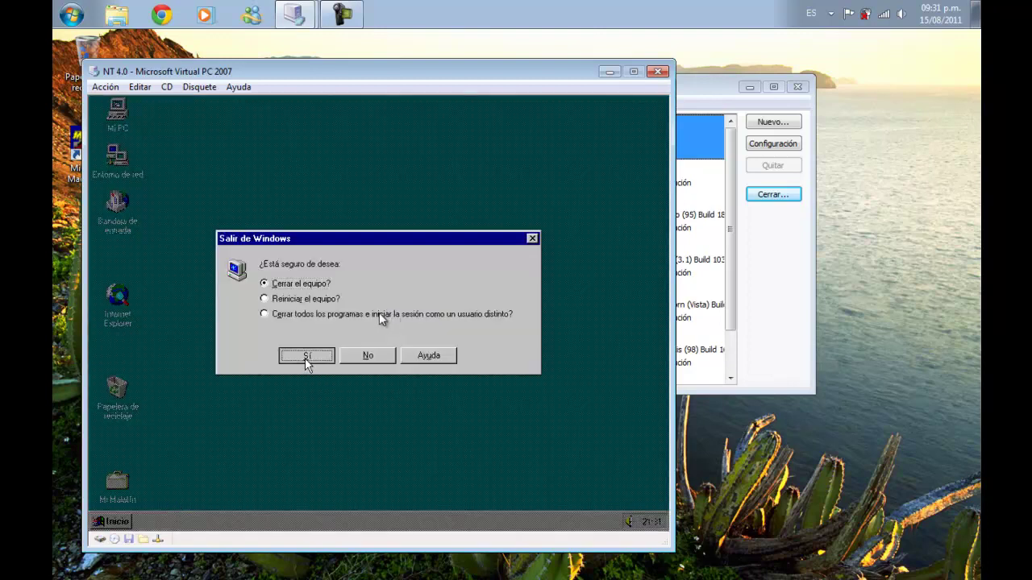
{"action": "left_click", "coordinate": [306, 357]}
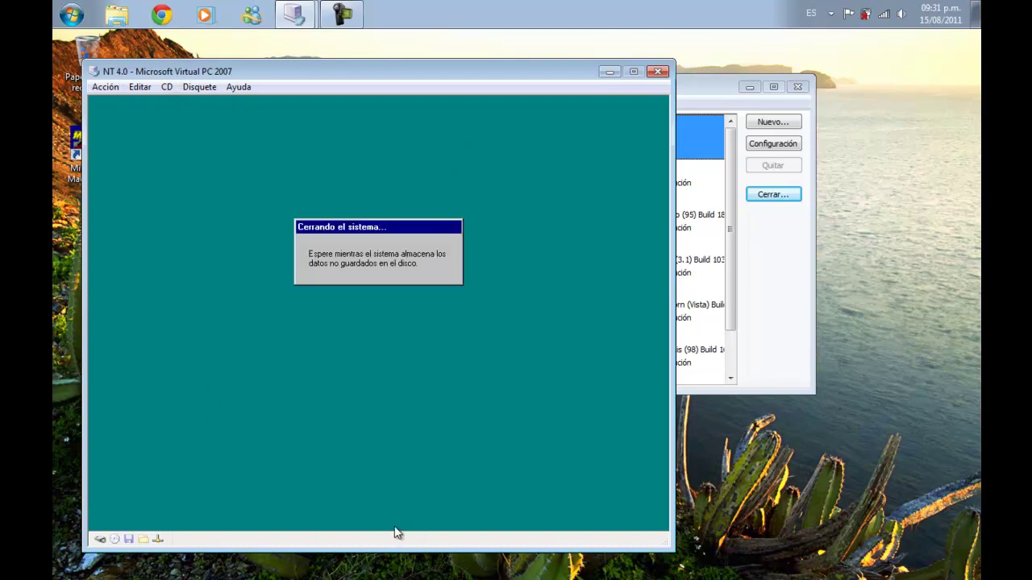
- Close the NT 4.0 virtual machine with the Apagar option and answer the crash dialog by searching for an online solution and restarting the program
{"action": "left_click", "coordinate": [103, 89]}
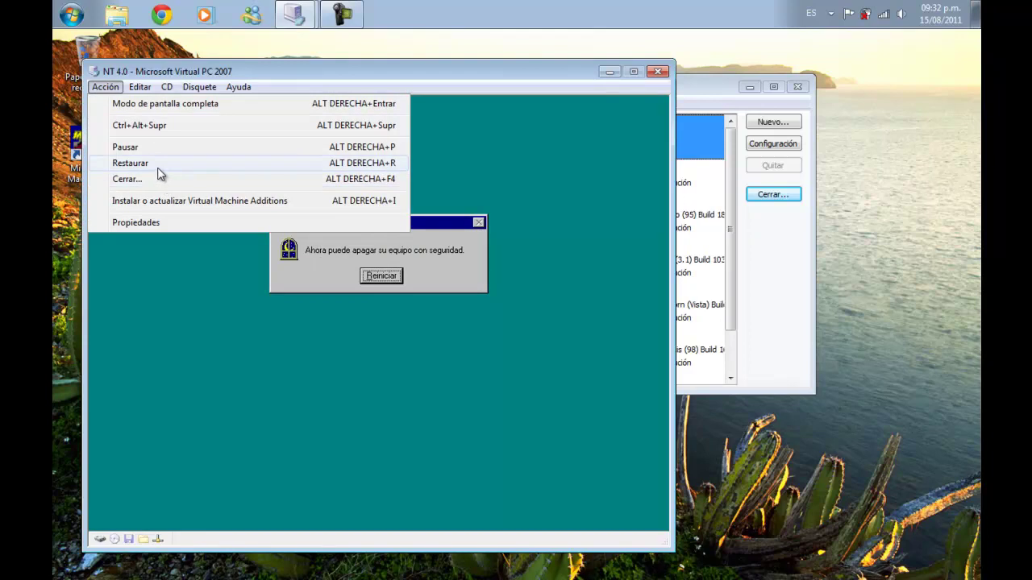
{"action": "left_click", "coordinate": [126, 179]}
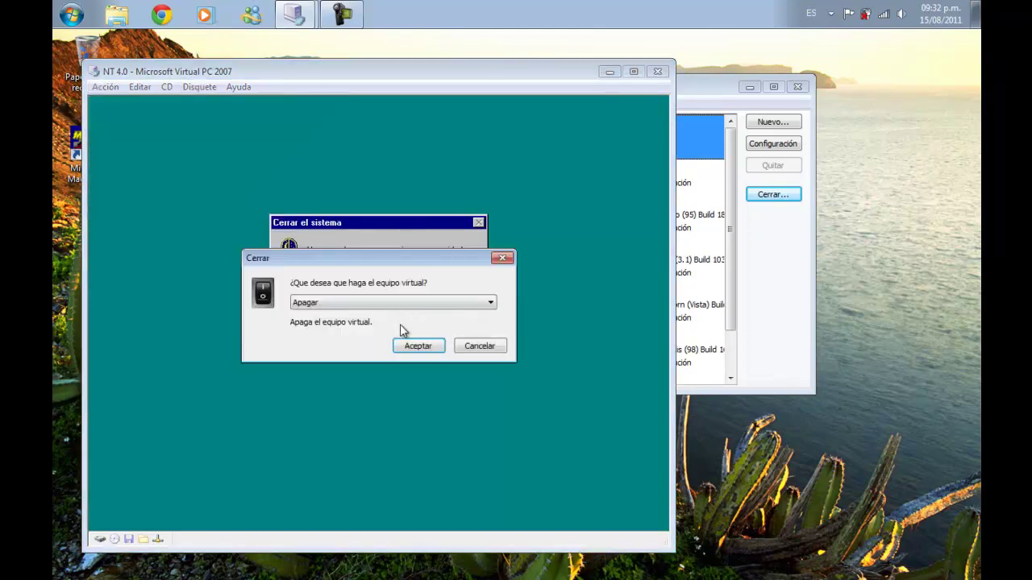
{"action": "left_click", "coordinate": [417, 345]}
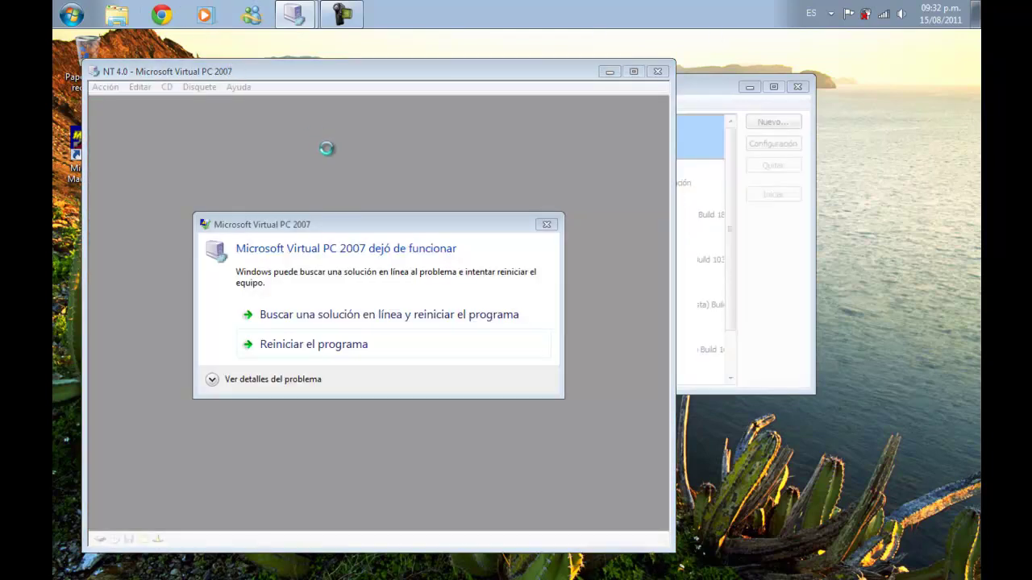
{"action": "left_click", "coordinate": [376, 314]}
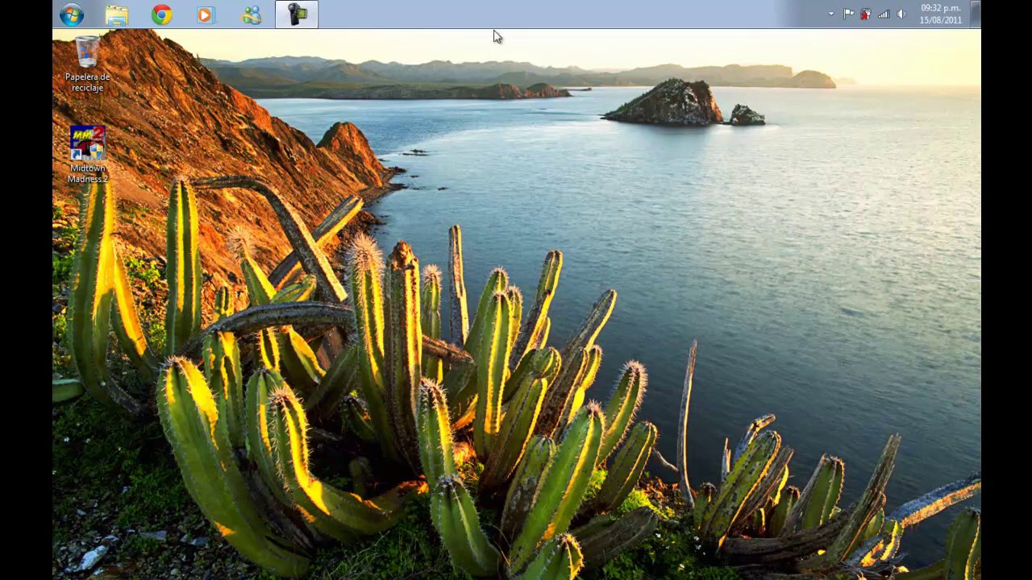
{"action": "left_click", "coordinate": [179, 13]}
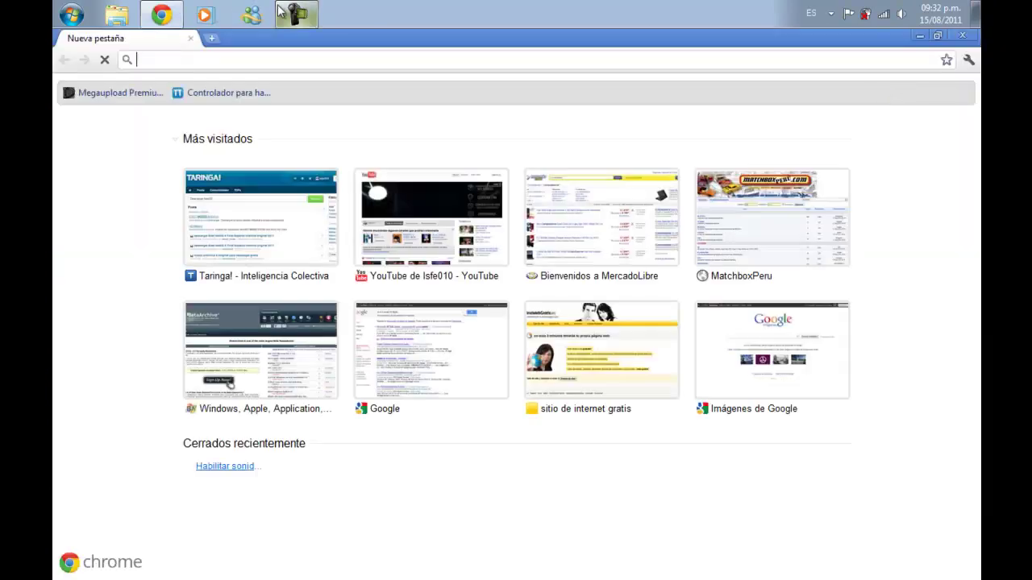
{"action": "type", "text": "www."}
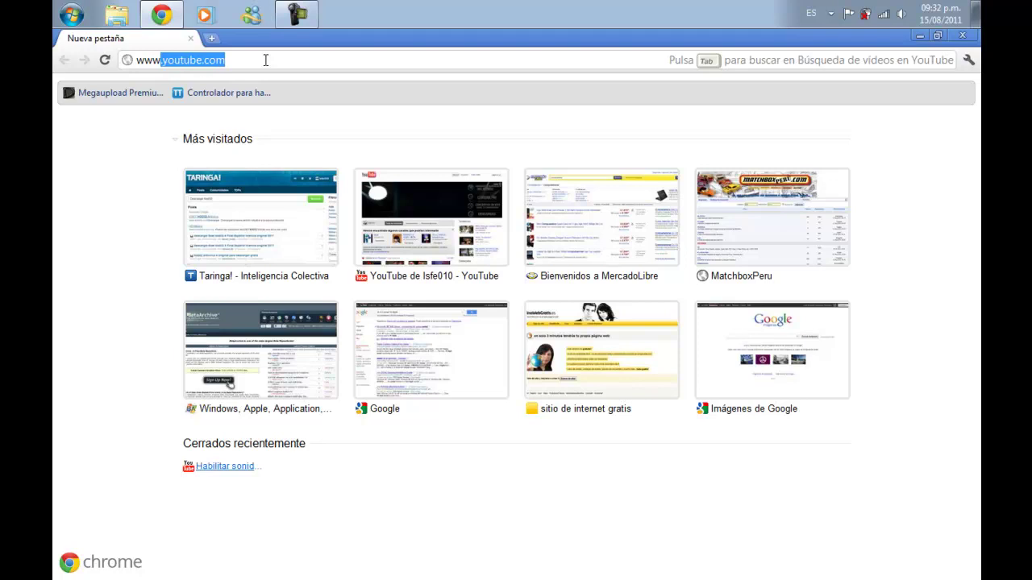
{"action": "type", "text": "lsfer010uc.es.tl"}
{"action": "key", "text": "Return"}
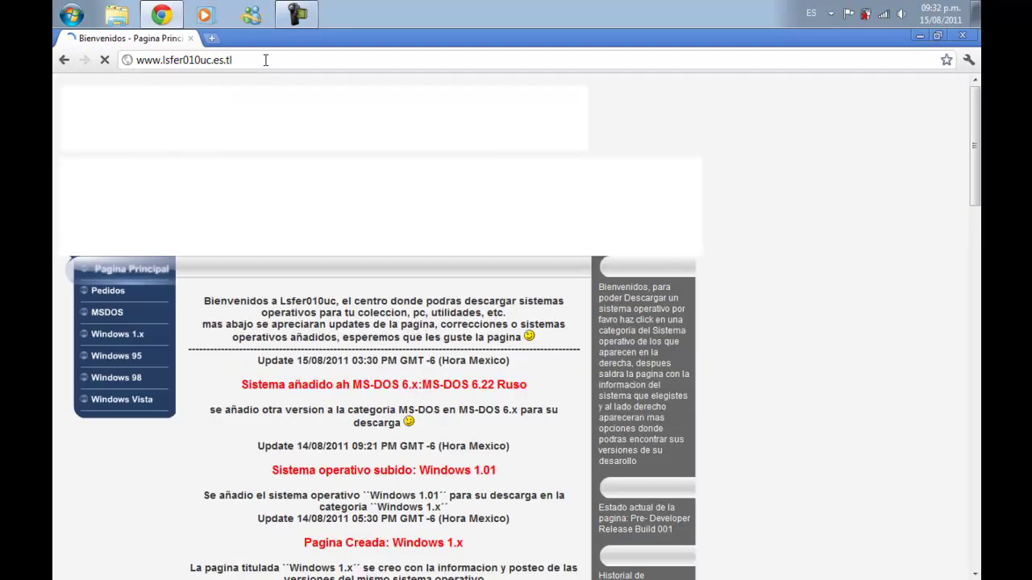